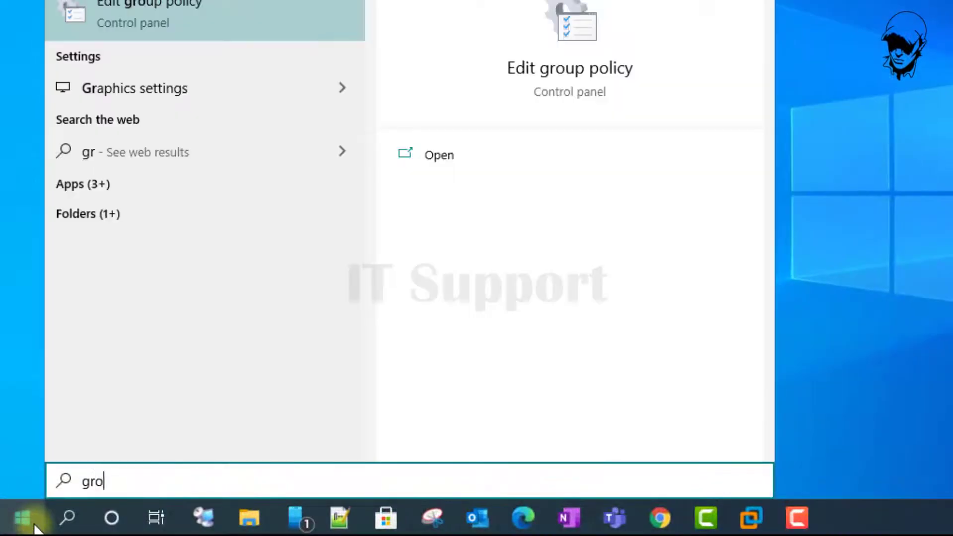
{"action": "type", "text": "up"}
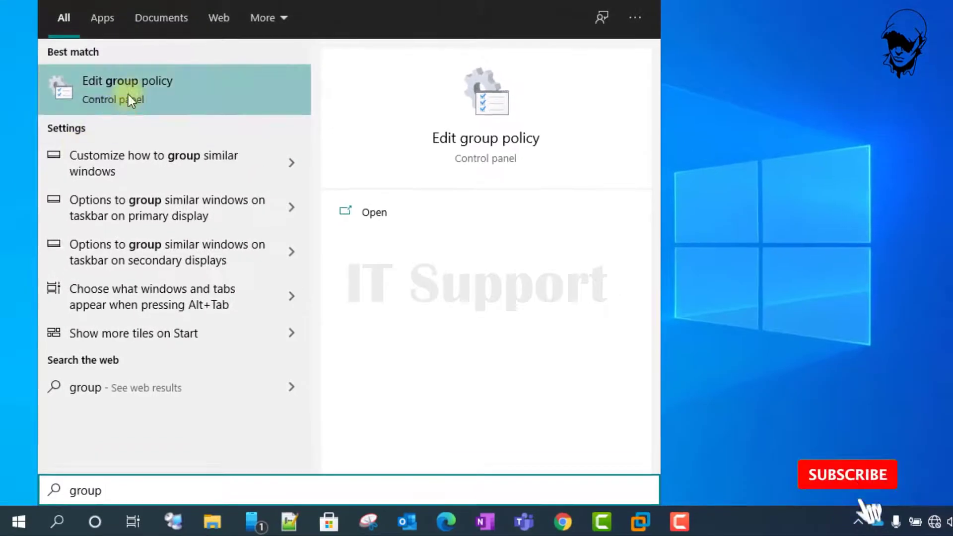
Browse to User Configuration > Administrative Templates > Windows Components > Calculator in the Standard view.
{"action": "left_click", "coordinate": [128, 95]}
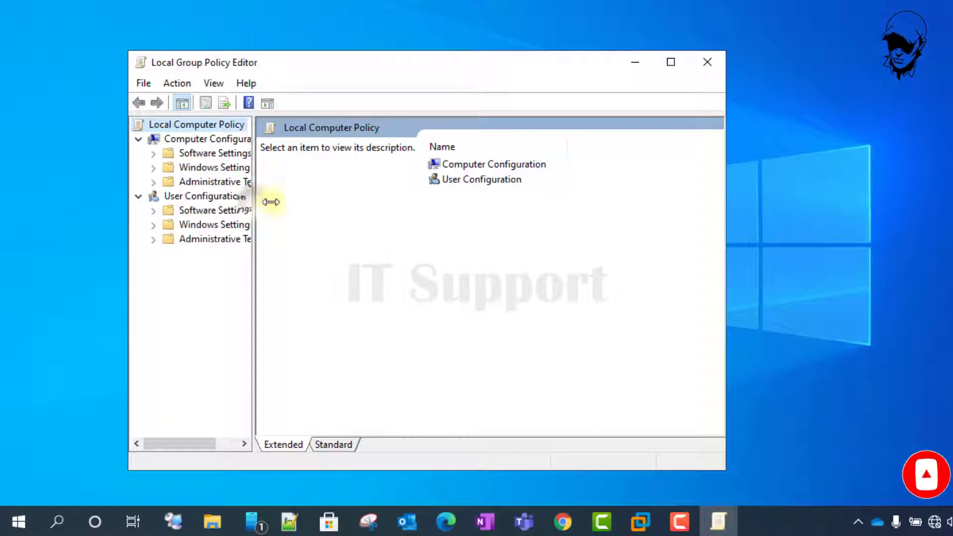
{"action": "left_click_drag", "start_coordinate": [253, 201], "coordinate": [300, 202]}
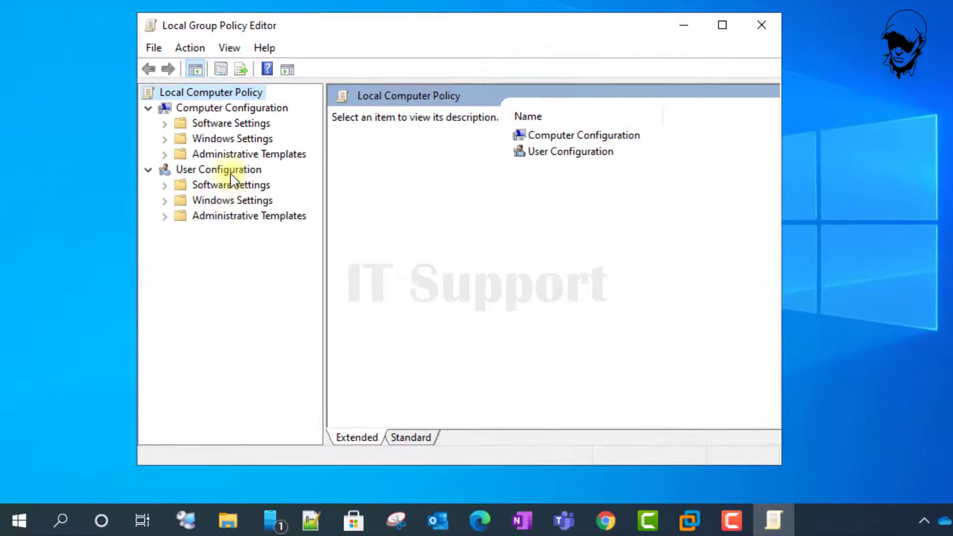
{"action": "left_click", "coordinate": [223, 189]}
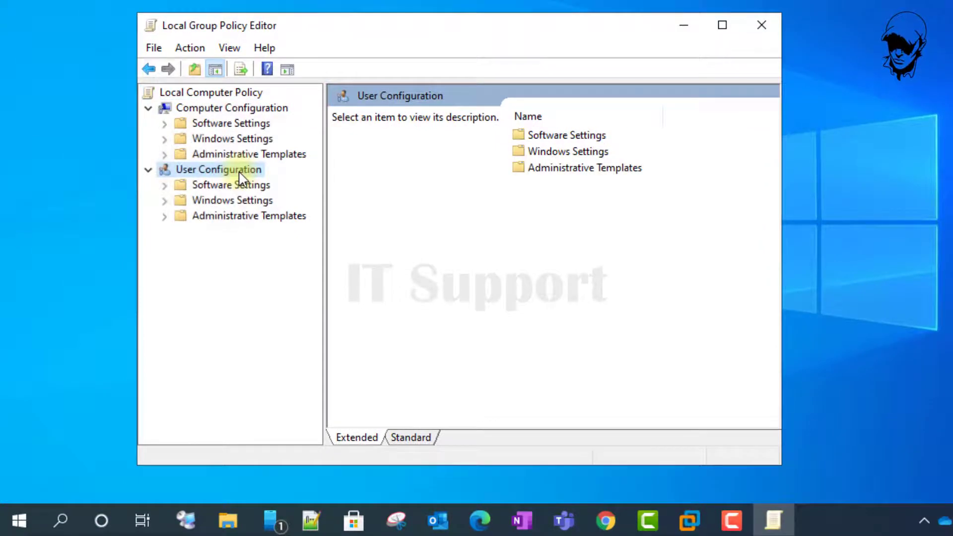
{"action": "double_click", "coordinate": [264, 218]}
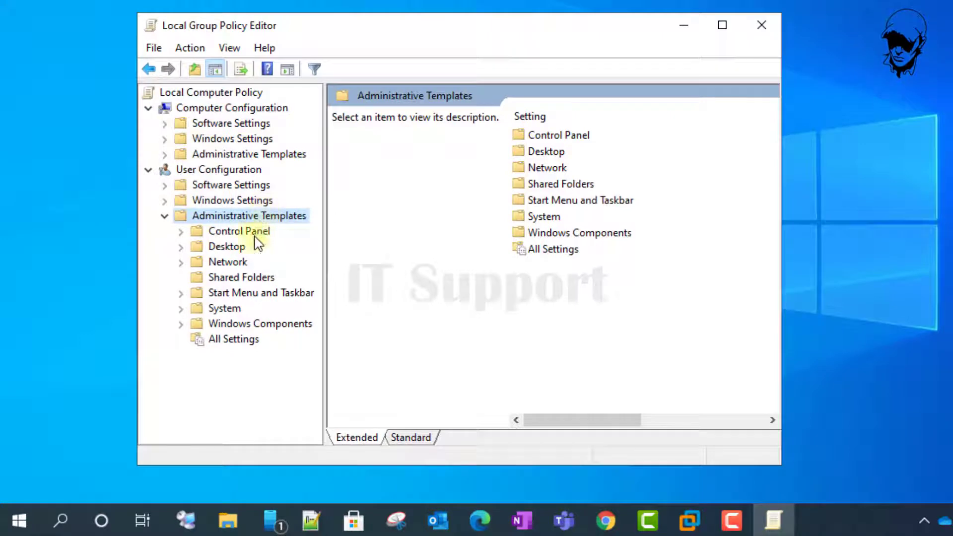
{"action": "double_click", "coordinate": [266, 330]}
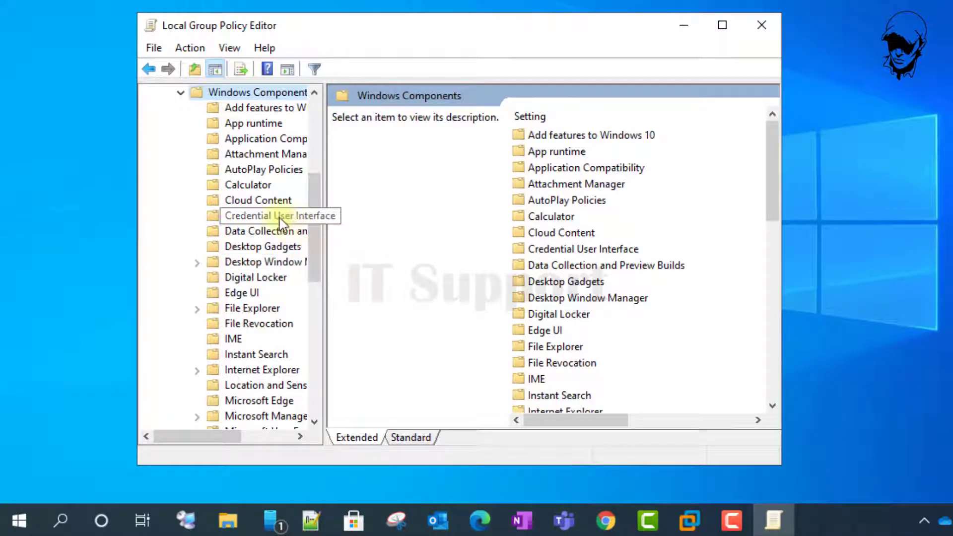
{"action": "left_click", "coordinate": [250, 185]}
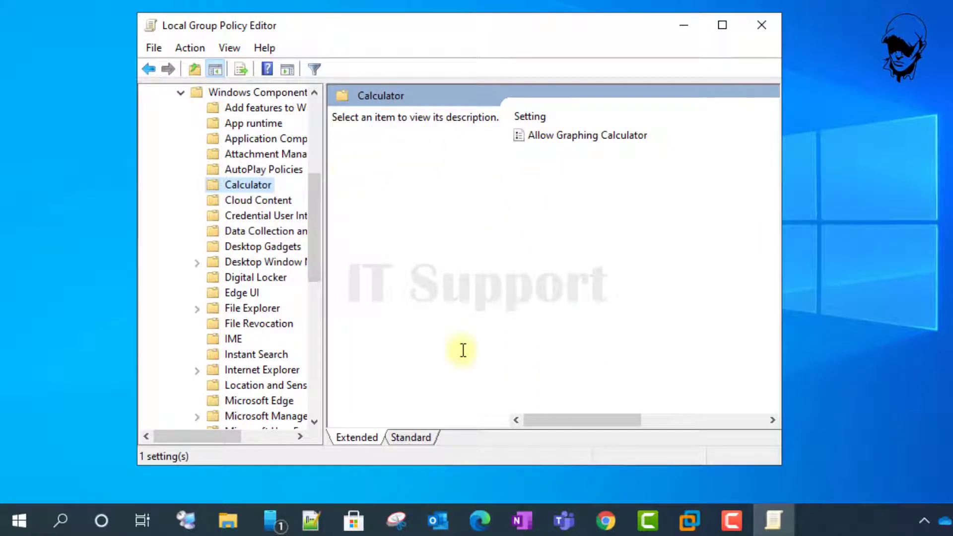
{"action": "left_click", "coordinate": [415, 438]}
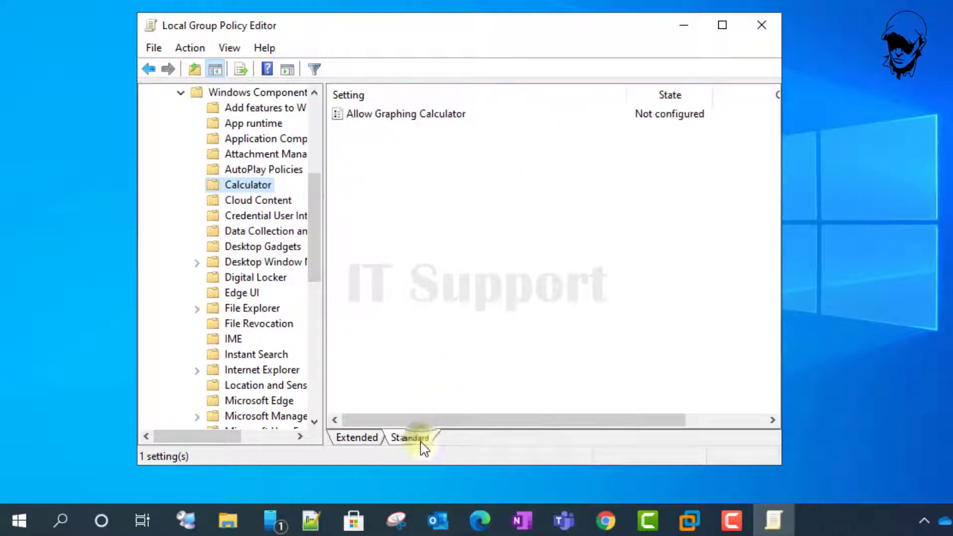
{"action": "left_click", "coordinate": [383, 115]}
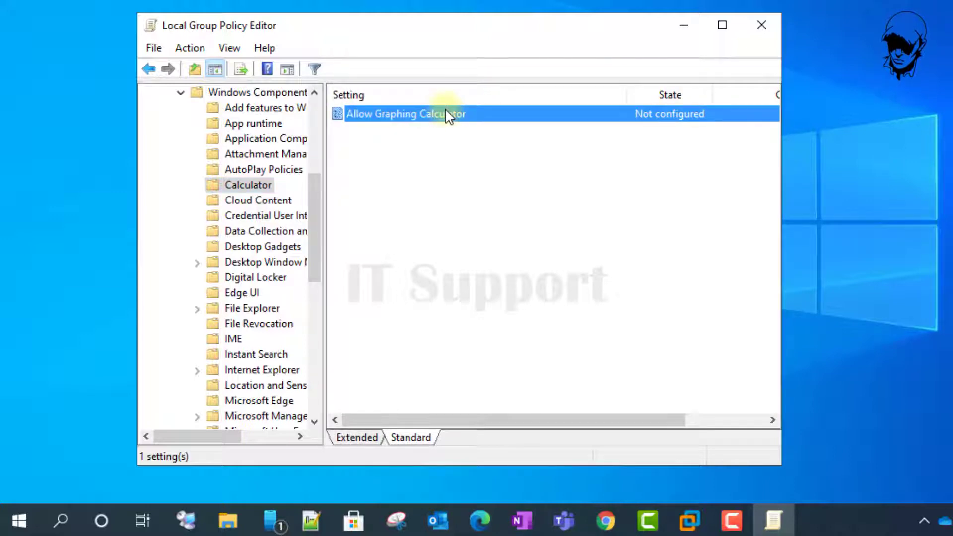
Change Allow Graphing Calculator from Not configured to Disabled, apply and confirm.
{"action": "double_click", "coordinate": [448, 116]}
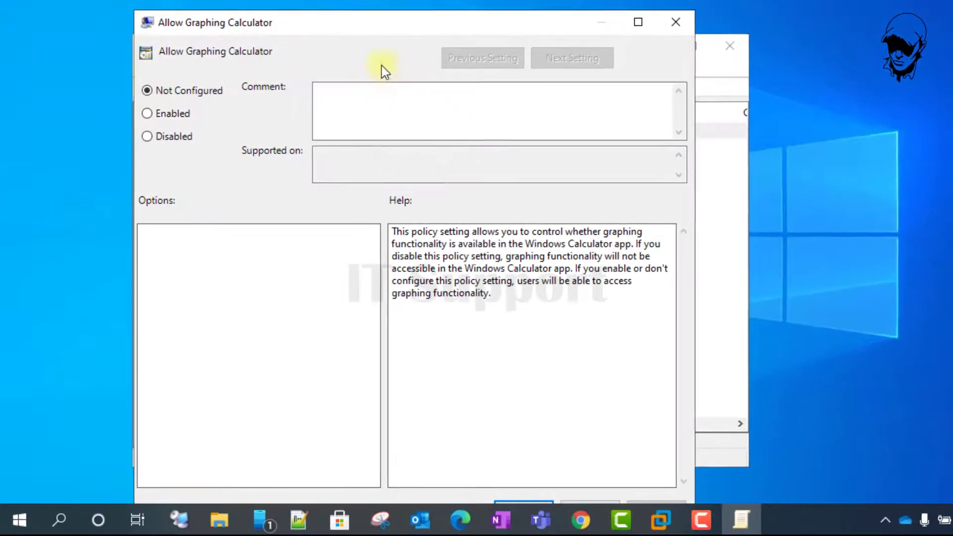
{"action": "left_click_drag", "start_coordinate": [312, 27], "coordinate": [457, 32]}
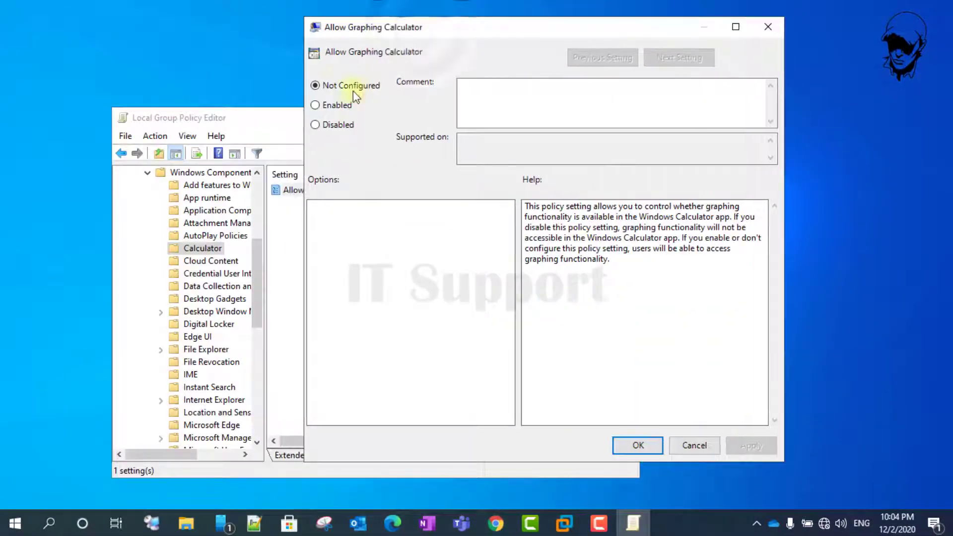
{"action": "left_click", "coordinate": [334, 125]}
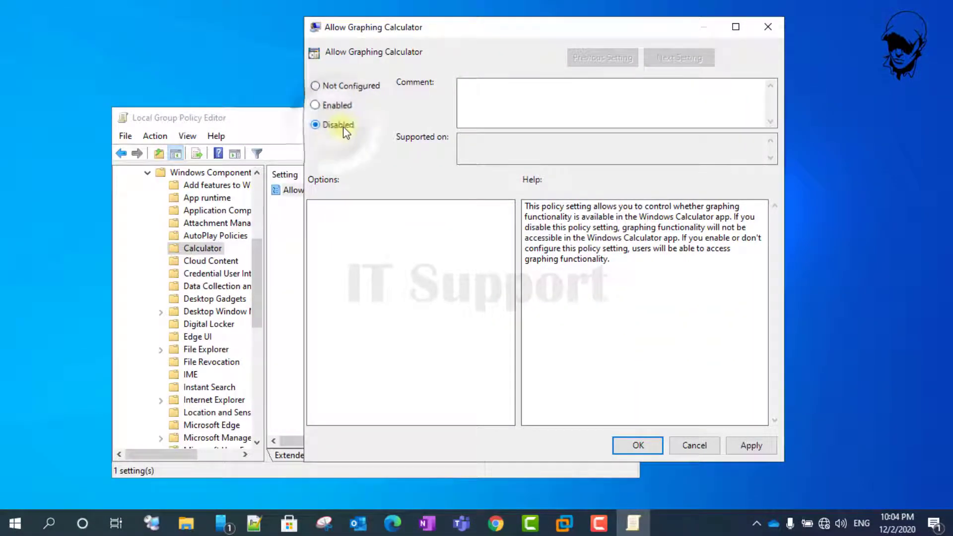
{"action": "left_click", "coordinate": [752, 446]}
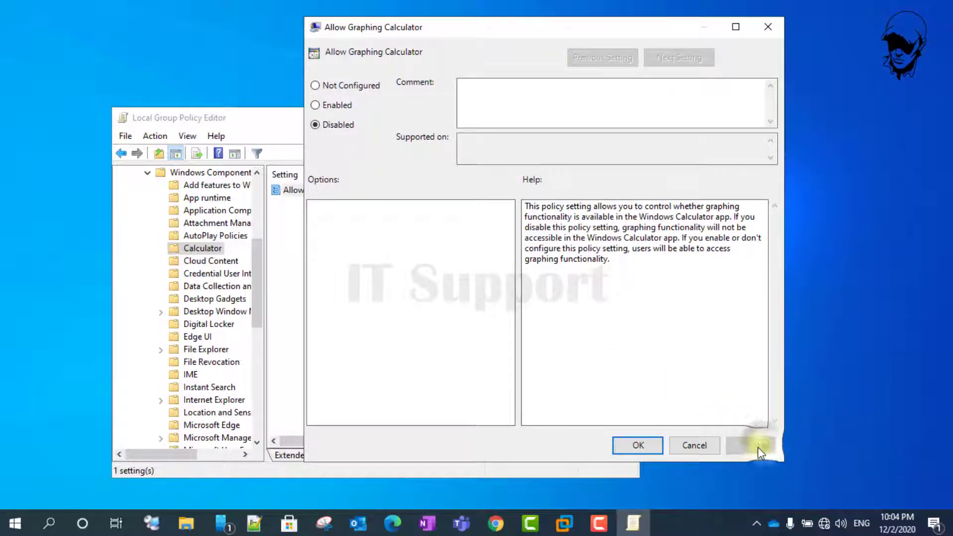
{"action": "left_click", "coordinate": [627, 449]}
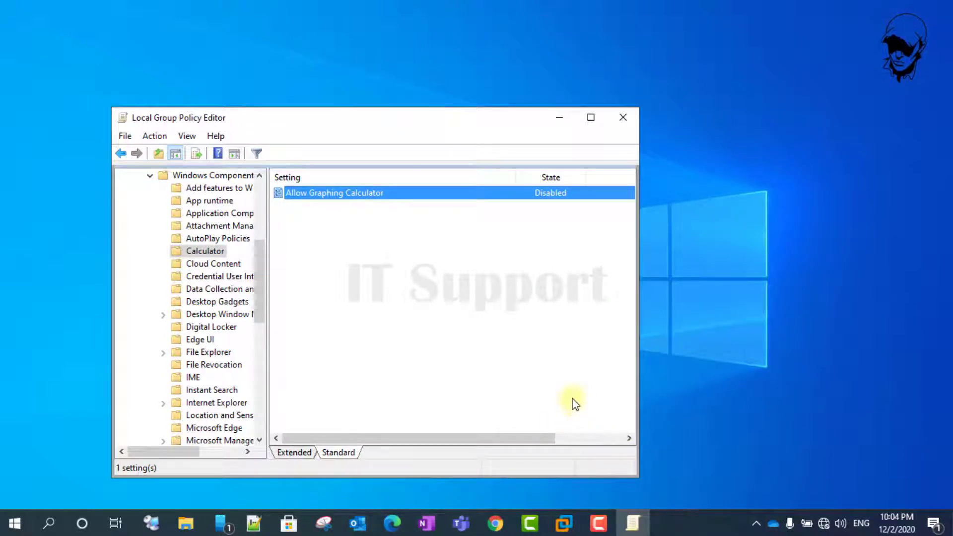
Close the policy editor, launch Calculator and view its mode menu with Graphing greyed.
{"action": "left_click", "coordinate": [625, 119]}
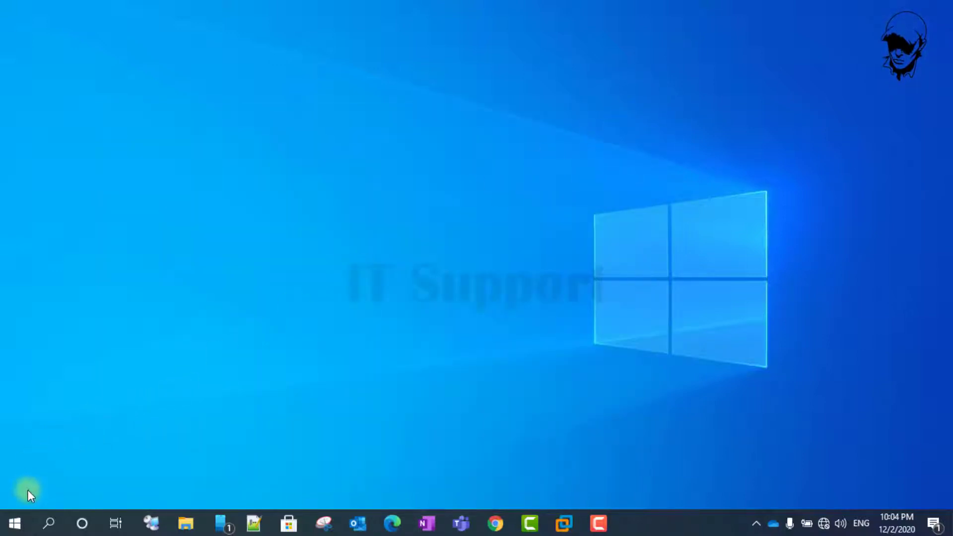
{"action": "left_click", "coordinate": [19, 521]}
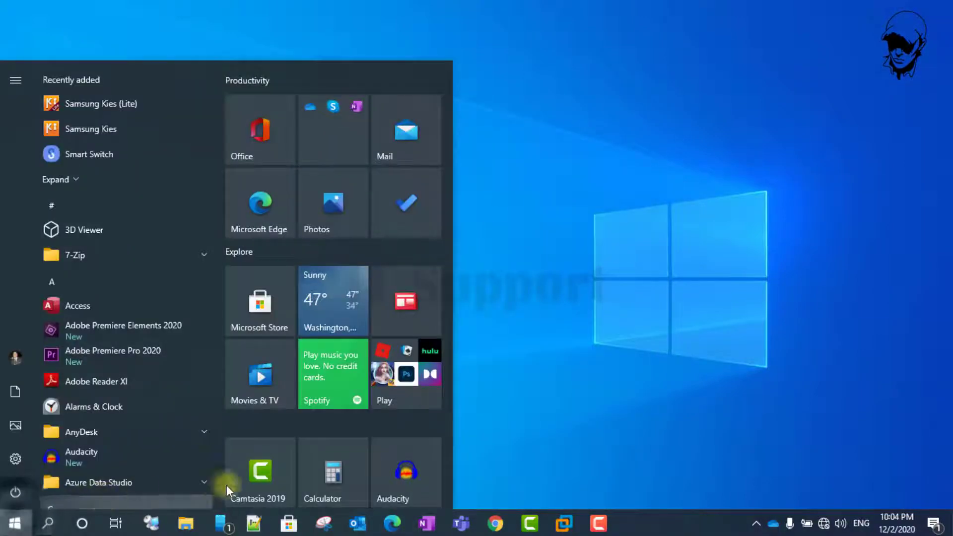
{"action": "left_click", "coordinate": [311, 482]}
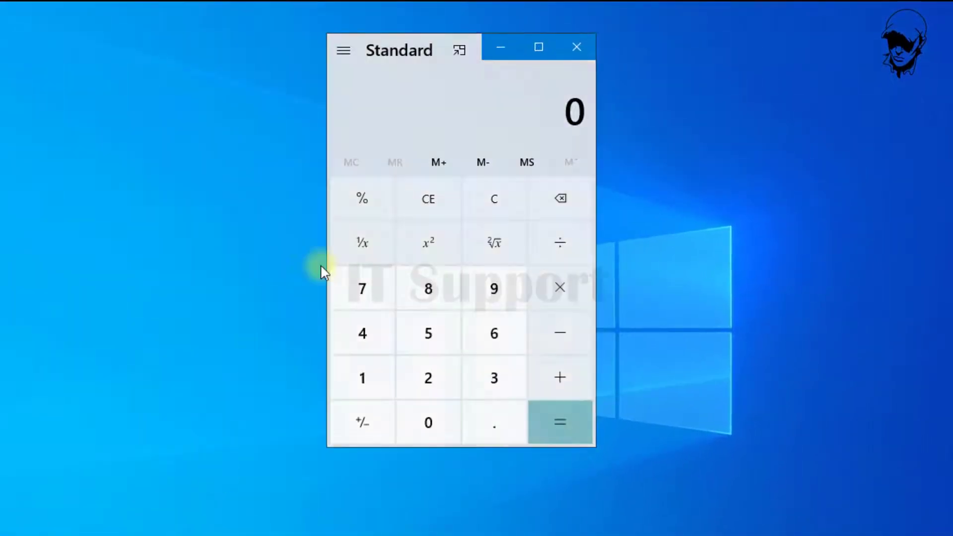
{"action": "left_click", "coordinate": [345, 82]}
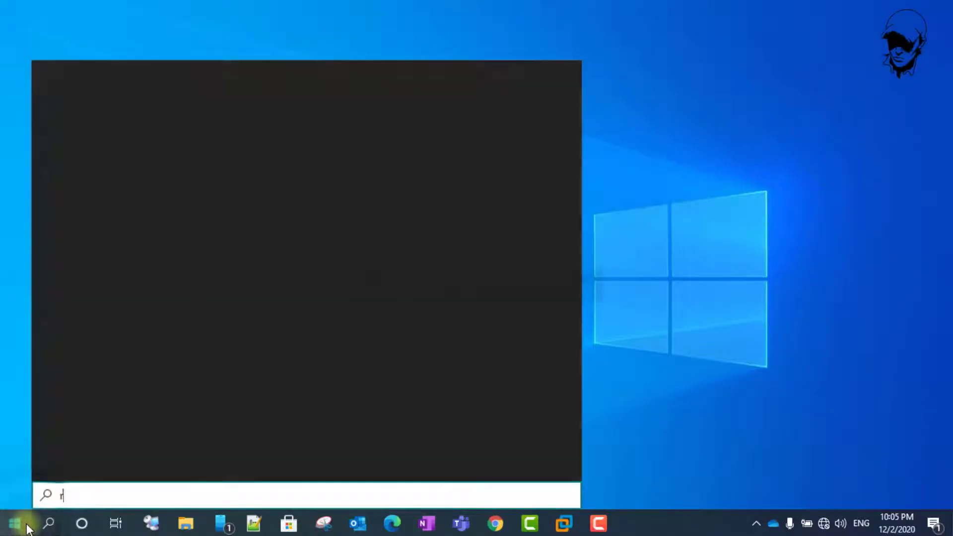
{"action": "type", "text": "eg"}
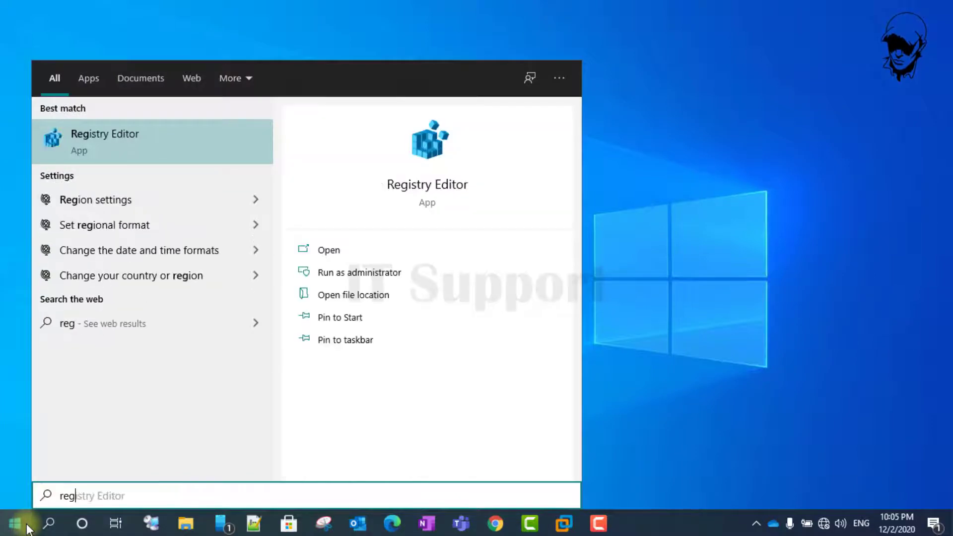
Run Registry Editor as administrator from the search results.
{"action": "left_click", "coordinate": [404, 268]}
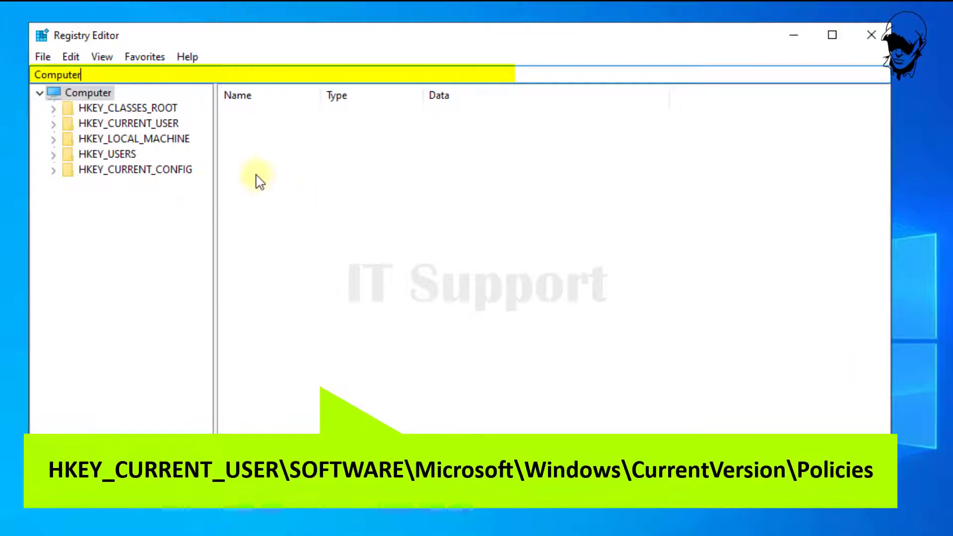
Expand HKEY_CURRENT_USER\SOFTWARE\Microsoft\Windows\CurrentVersion down to the Policies key.
{"action": "double_click", "coordinate": [162, 126]}
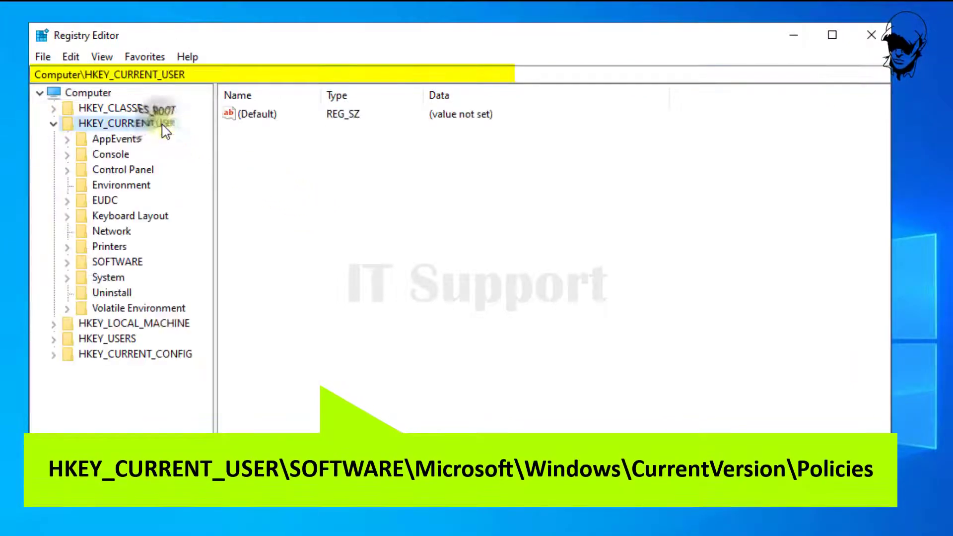
{"action": "double_click", "coordinate": [117, 262]}
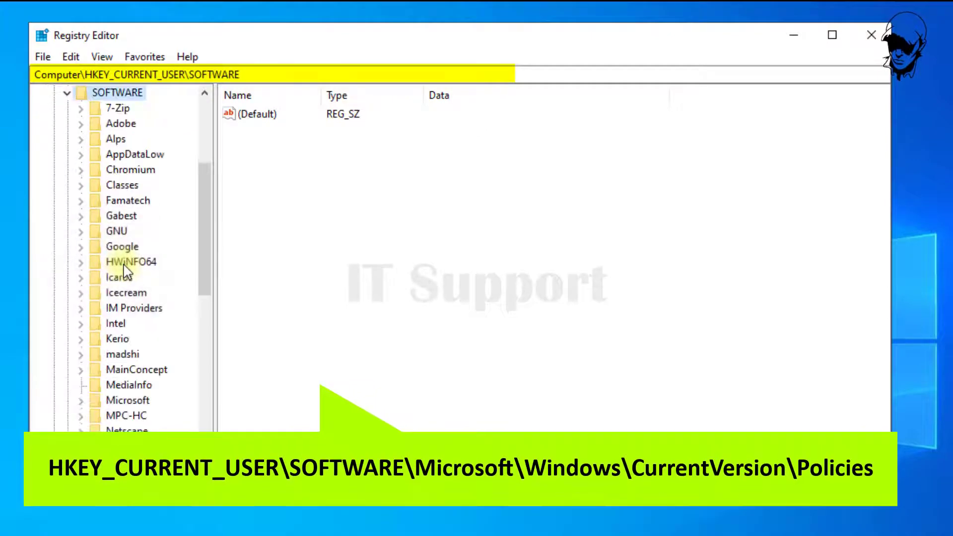
{"action": "left_click_drag", "start_coordinate": [207, 236], "coordinate": [202, 269]}
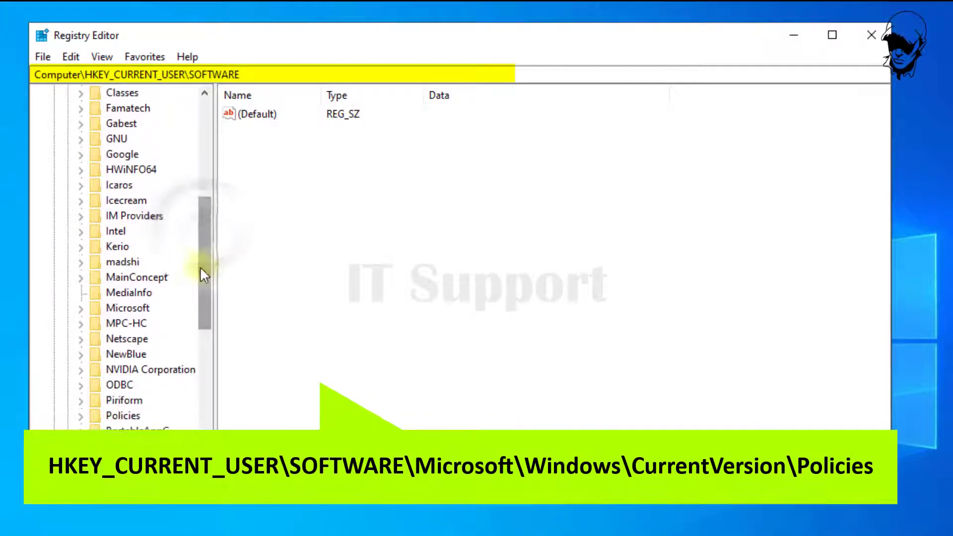
{"action": "double_click", "coordinate": [142, 311]}
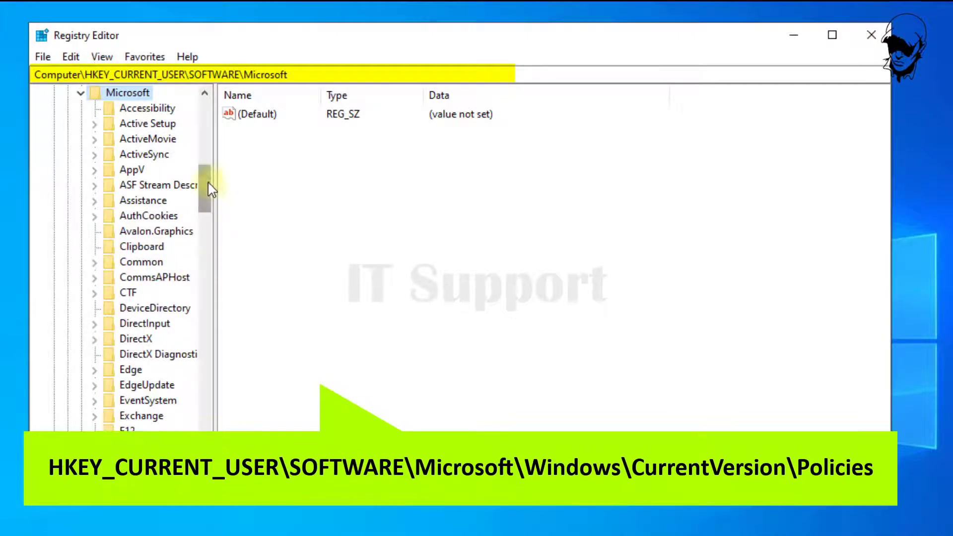
{"action": "left_click_drag", "start_coordinate": [208, 181], "coordinate": [215, 360]}
{"action": "double_click", "coordinate": [140, 216]}
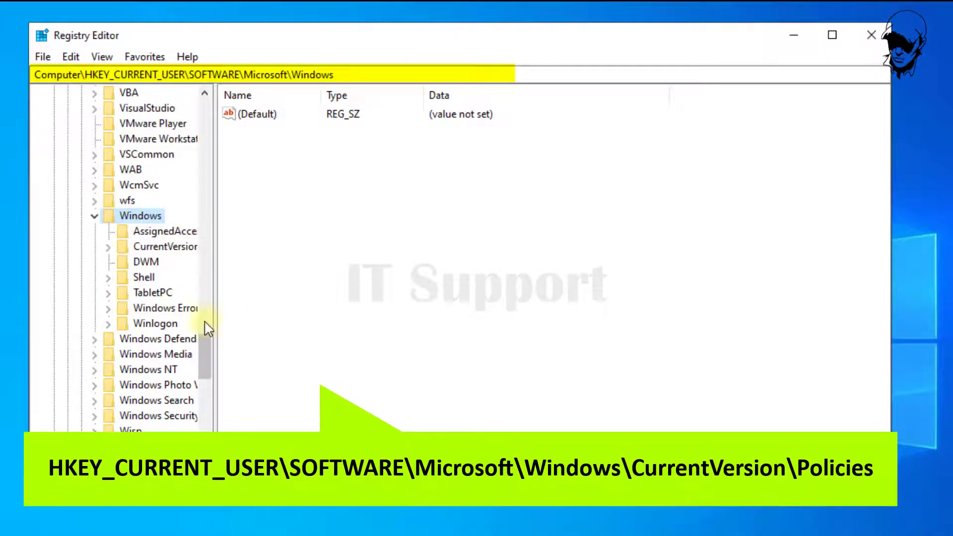
{"action": "left_click_drag", "start_coordinate": [214, 331], "coordinate": [261, 327]}
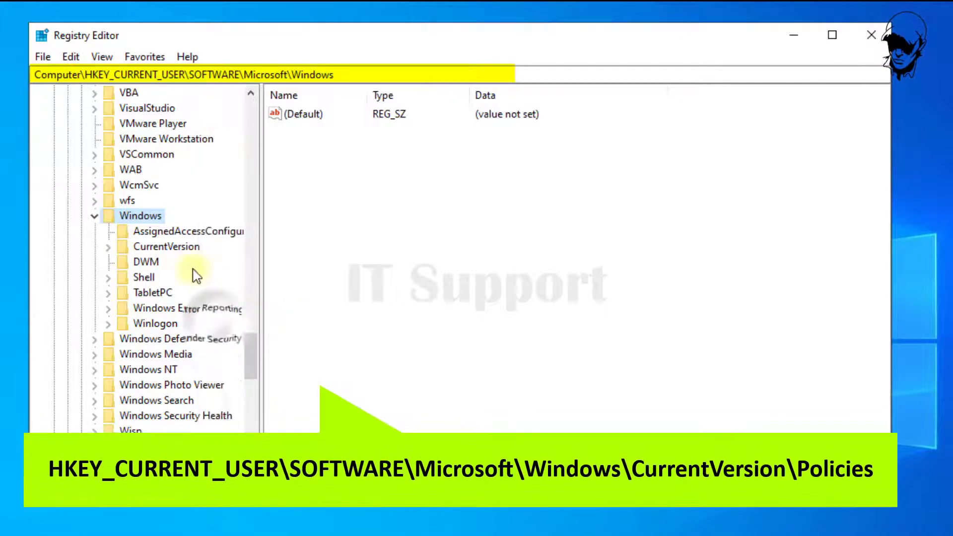
{"action": "double_click", "coordinate": [189, 249]}
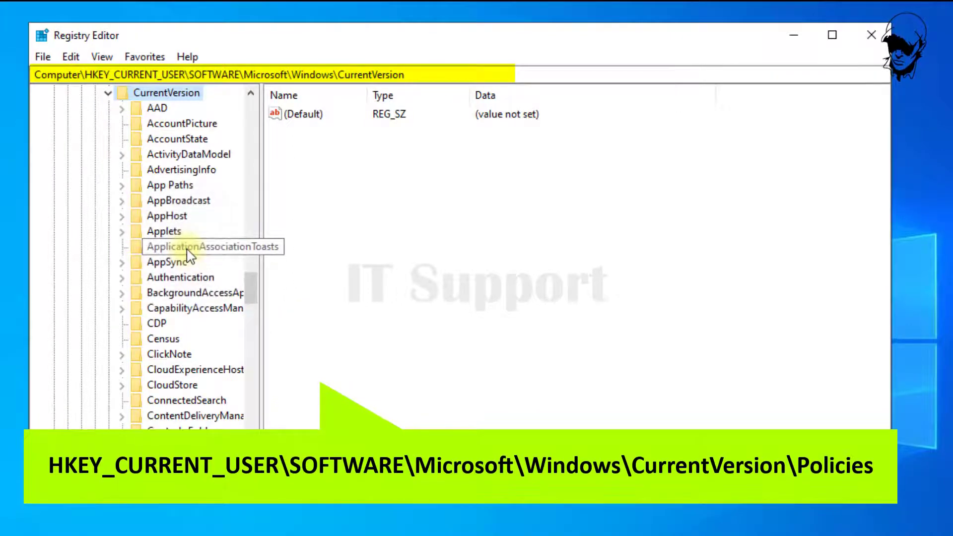
{"action": "left_click_drag", "start_coordinate": [251, 283], "coordinate": [247, 334]}
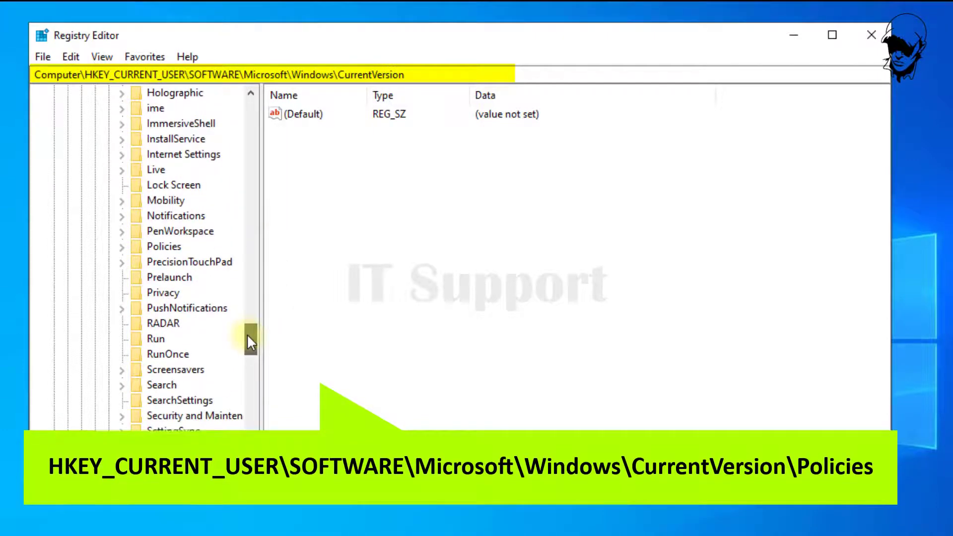
{"action": "double_click", "coordinate": [168, 247]}
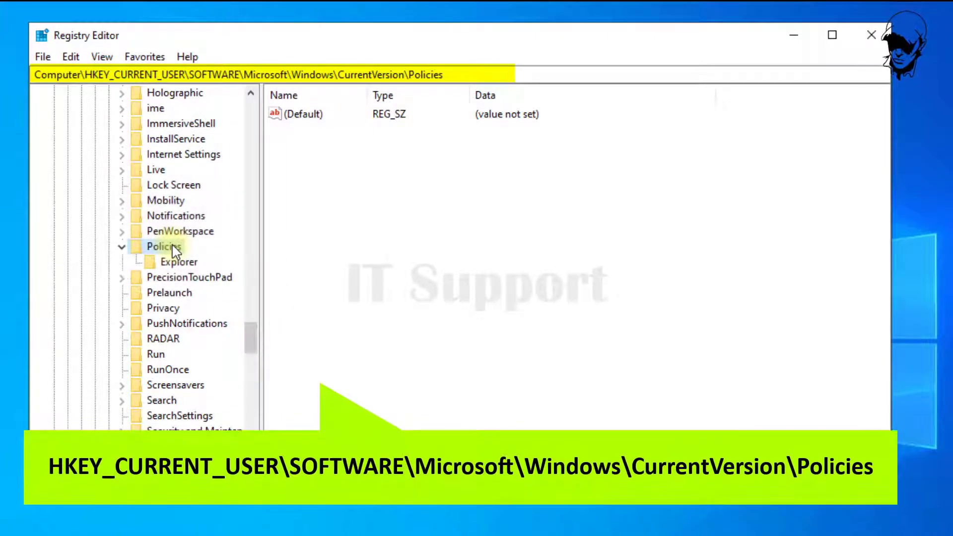
Create a new subkey named Calculator under Policies.
{"action": "right_click", "coordinate": [352, 251]}
{"action": "mouse_move", "coordinate": [388, 256]}
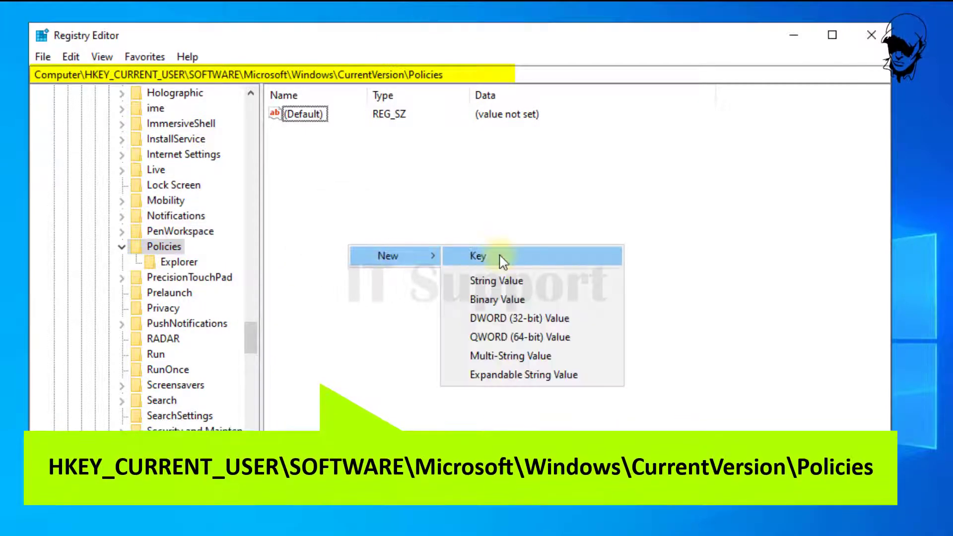
{"action": "left_click", "coordinate": [502, 260]}
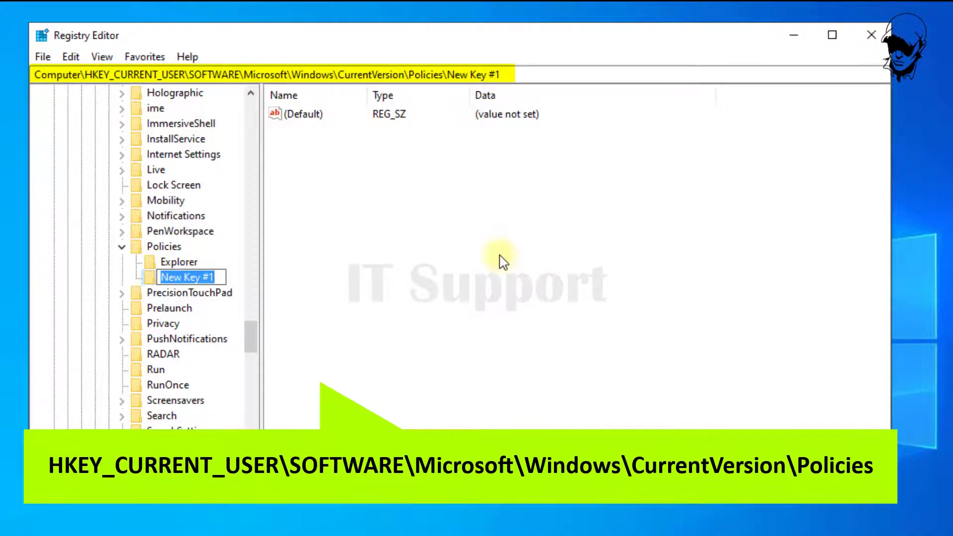
{"action": "type", "text": "Calcul"}
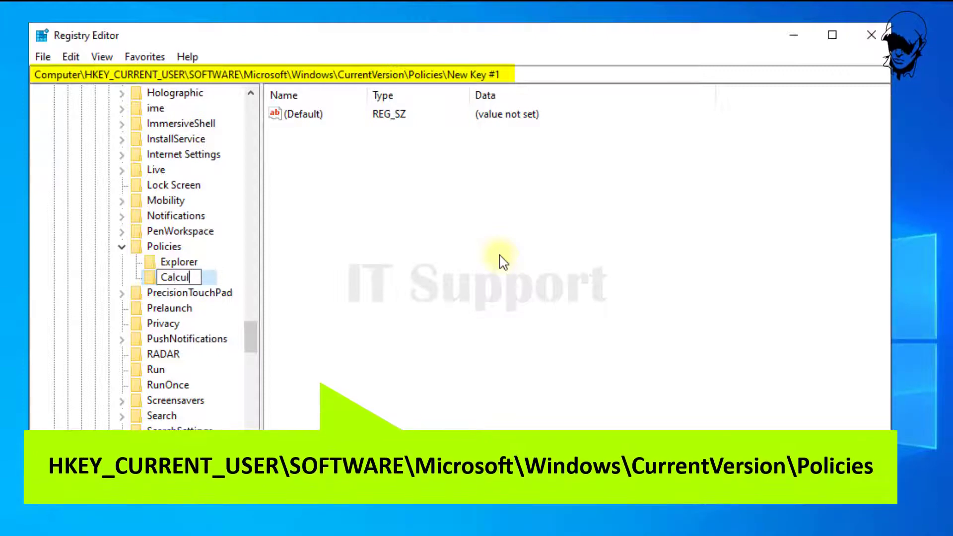
{"action": "type", "text": "or"}
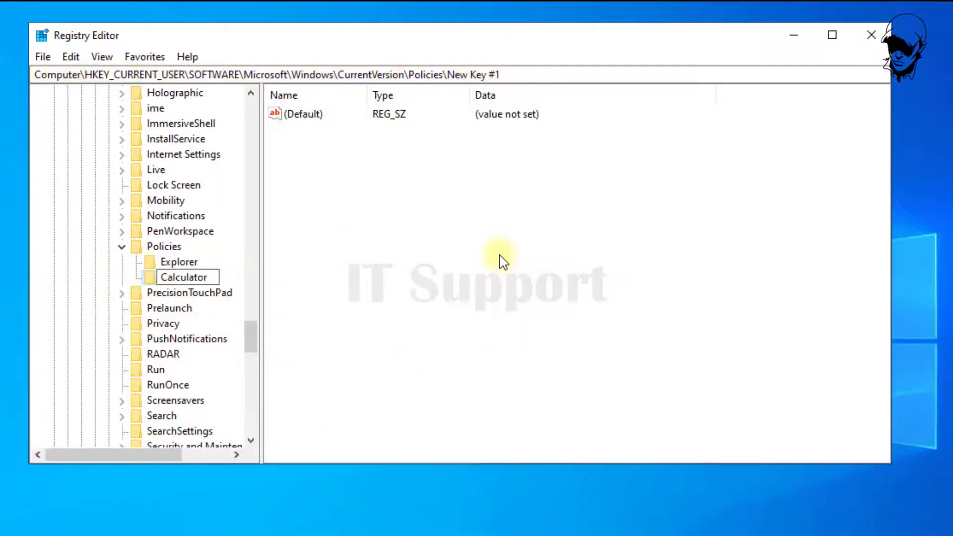
{"action": "key", "text": "Return"}
Add a DWORD (32-bit) value named AllowGraphingCalculator under Calculator and open its data.
{"action": "right_click", "coordinate": [326, 200]}
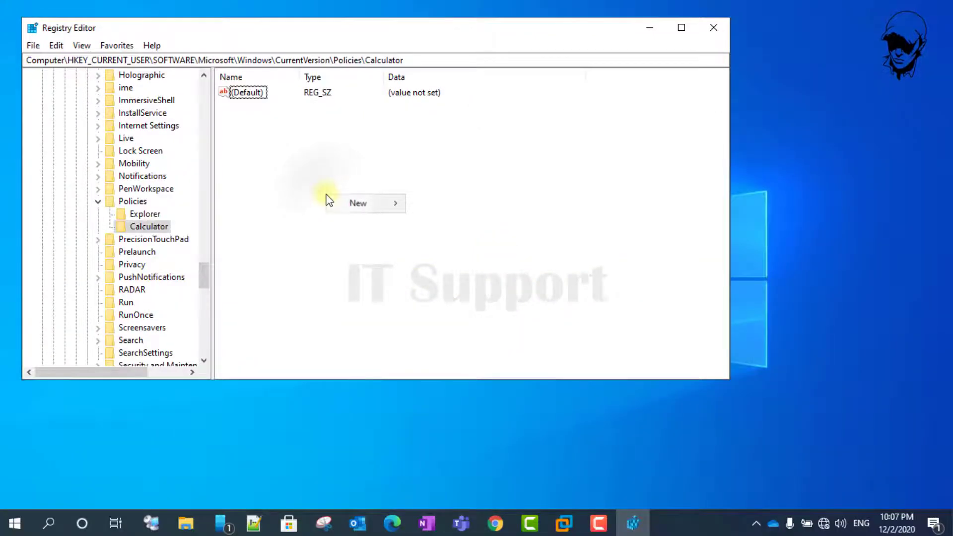
{"action": "mouse_move", "coordinate": [361, 204]}
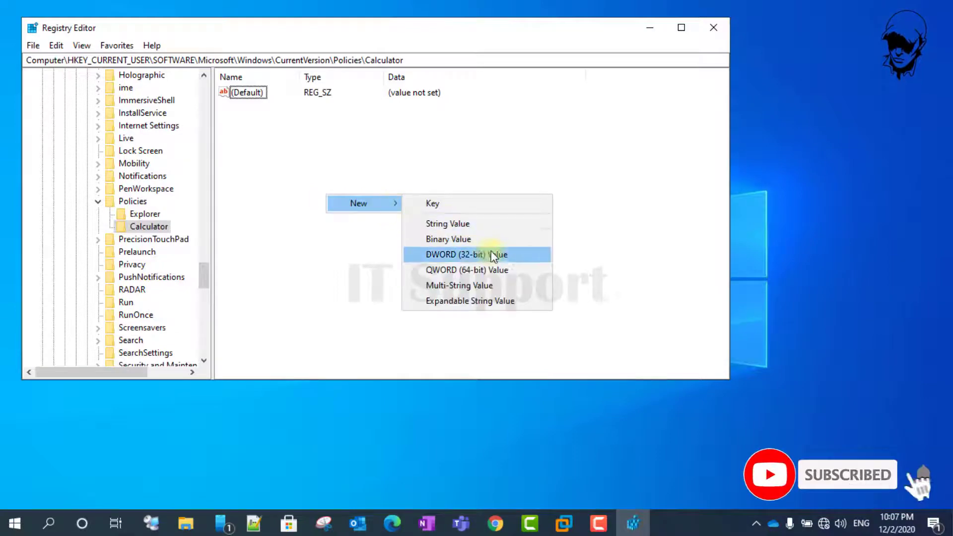
{"action": "left_click", "coordinate": [516, 261]}
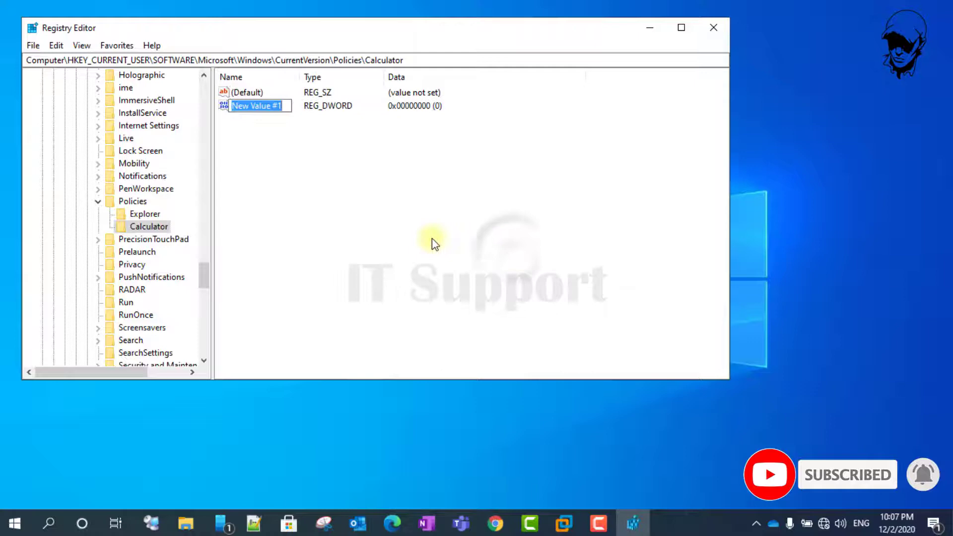
{"action": "type", "text": "AllowGraphingCalculator"}
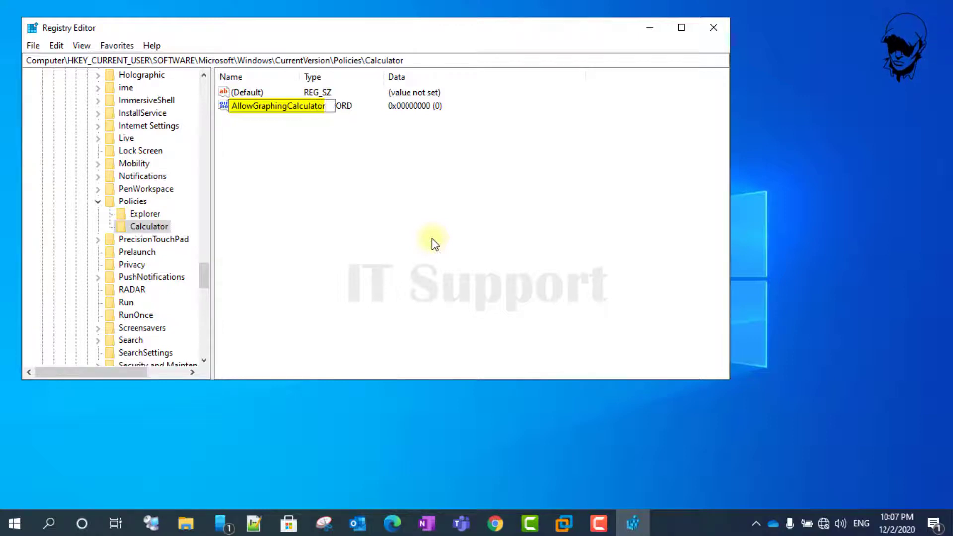
{"action": "key", "text": "Return"}
{"action": "key", "text": "Return"}
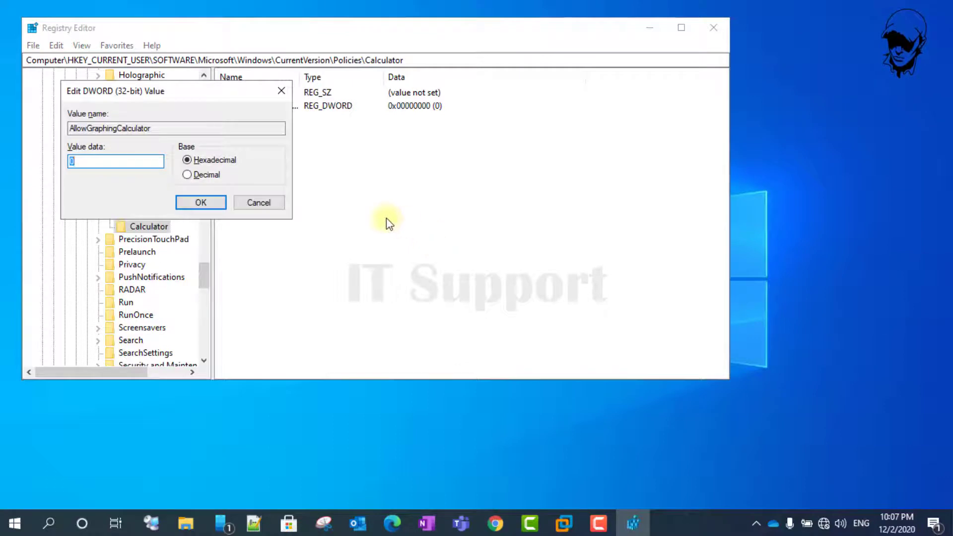
Keep AllowGraphingCalculator's data at 0 and widen the Name column to show it.
{"action": "left_click_drag", "start_coordinate": [188, 91], "coordinate": [385, 155]}
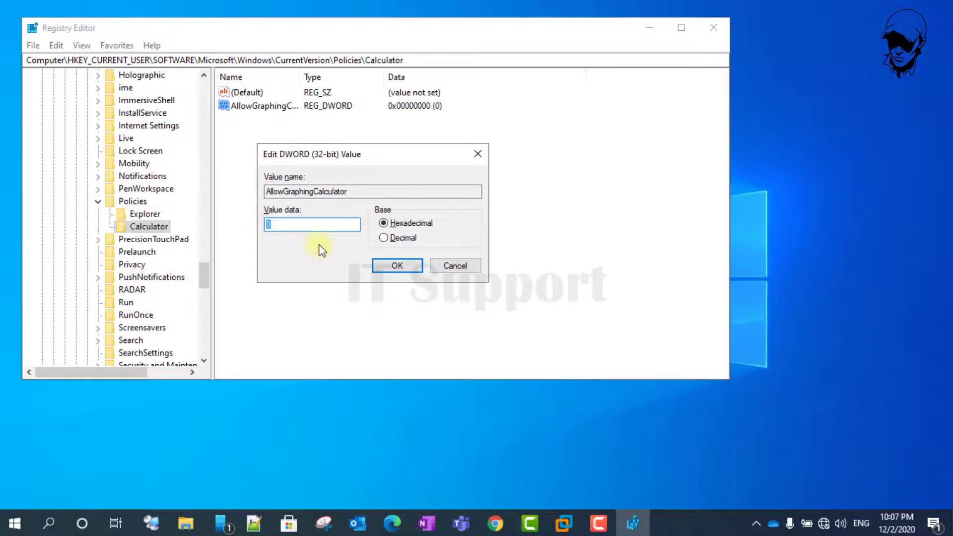
{"action": "left_click", "coordinate": [399, 268]}
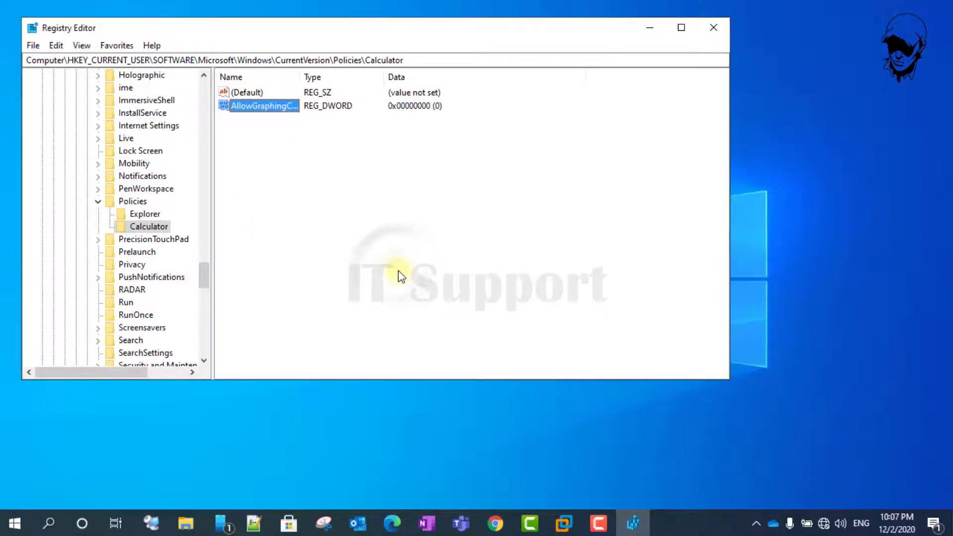
{"action": "left_click_drag", "start_coordinate": [300, 76], "coordinate": [332, 77]}
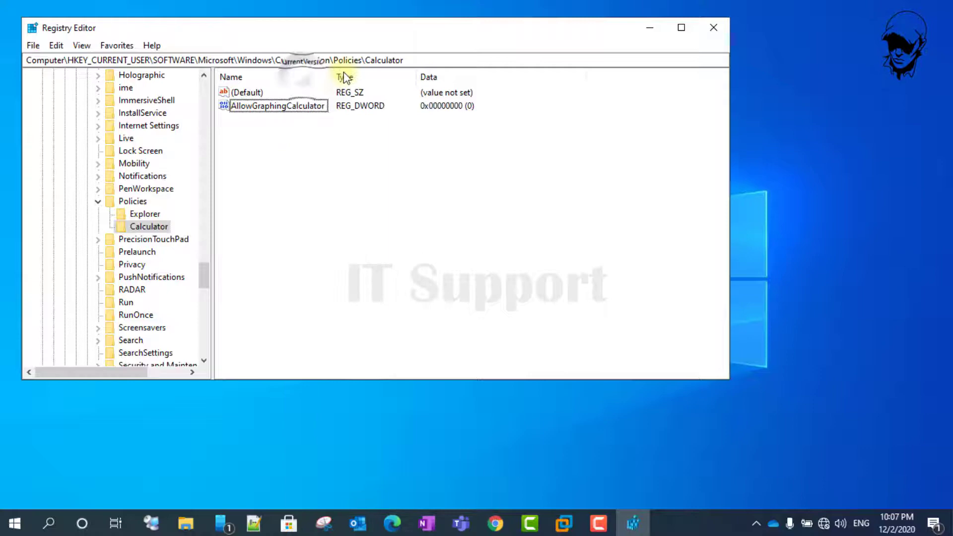
Launch Calculator and see Graphing greyed out in its mode list.
{"action": "left_click", "coordinate": [15, 522]}
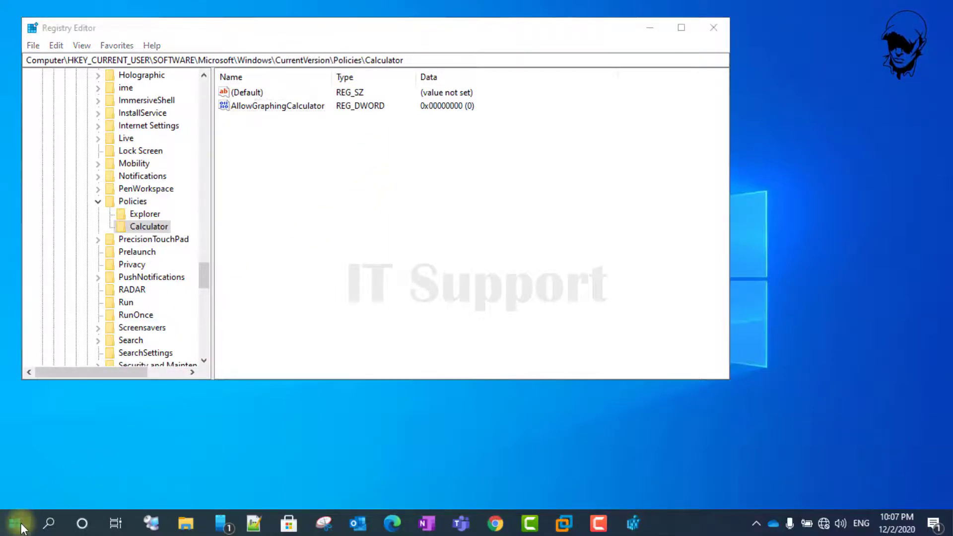
{"action": "left_click", "coordinate": [329, 484]}
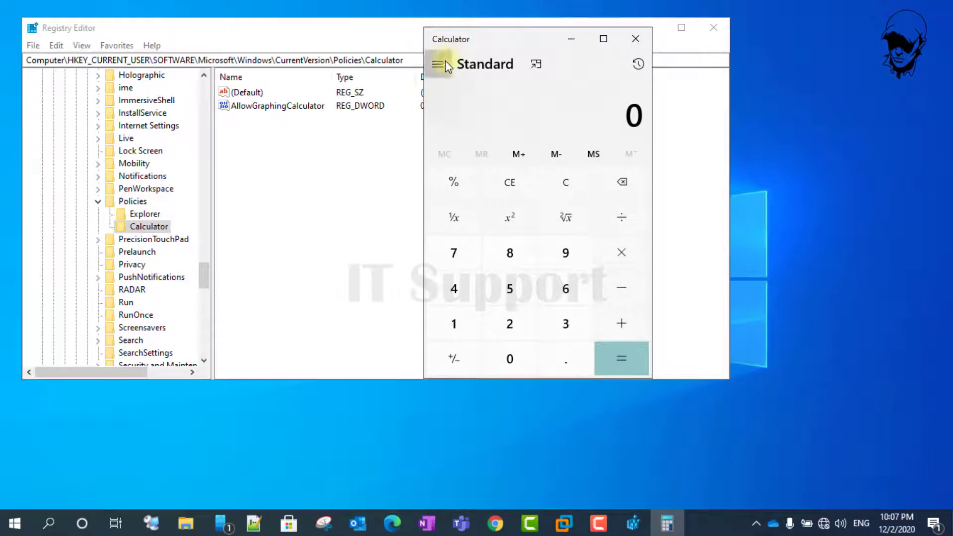
{"action": "left_click", "coordinate": [445, 61]}
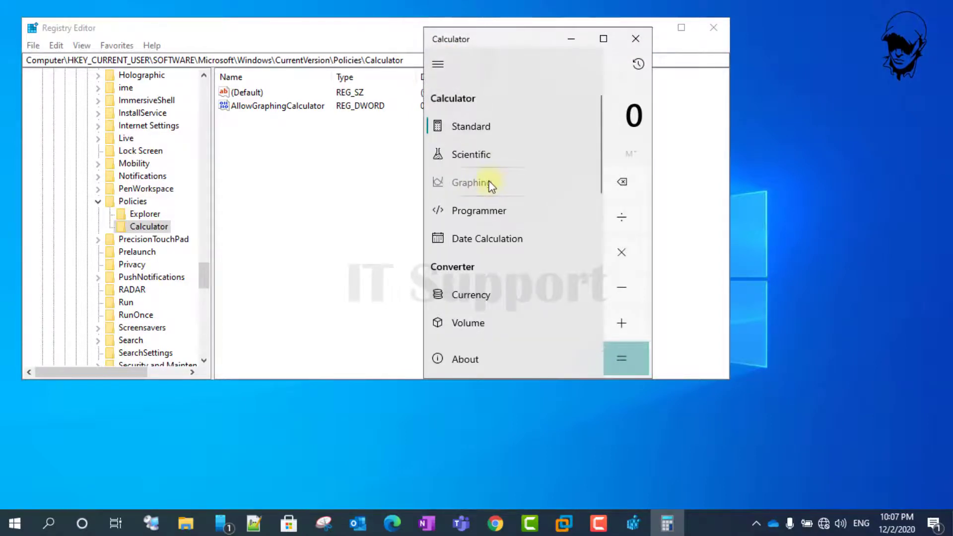
Close Calculator and change AllowGraphingCalculator's data to 1.
{"action": "left_click", "coordinate": [635, 38]}
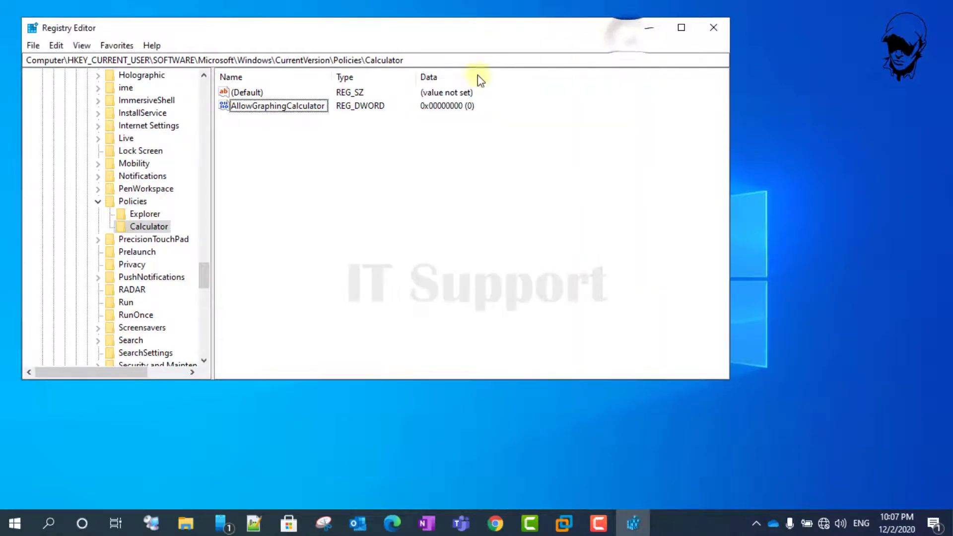
{"action": "double_click", "coordinate": [302, 108]}
{"action": "type", "text": "1"}
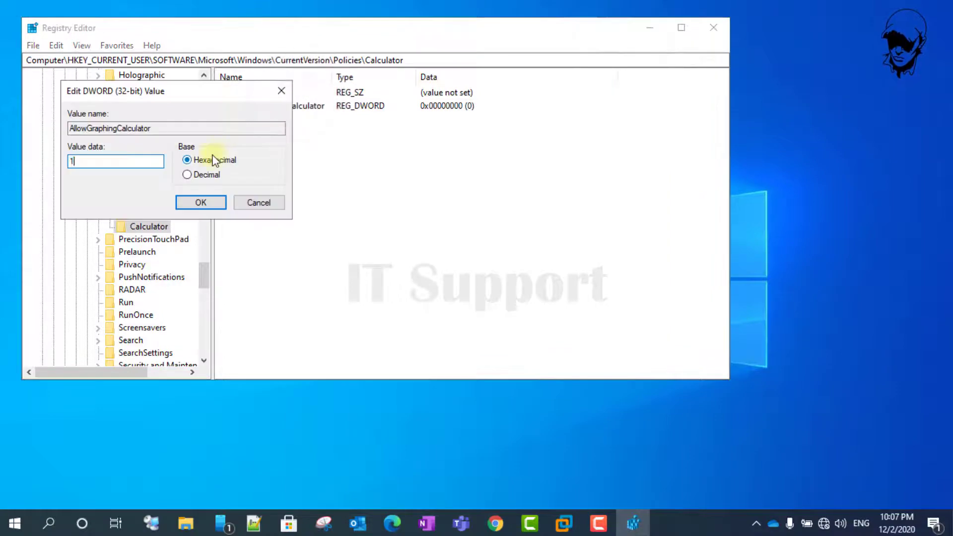
{"action": "left_click", "coordinate": [201, 203]}
Relaunch Calculator, switch it to Graphing mode, then close it.
{"action": "left_click", "coordinate": [25, 511]}
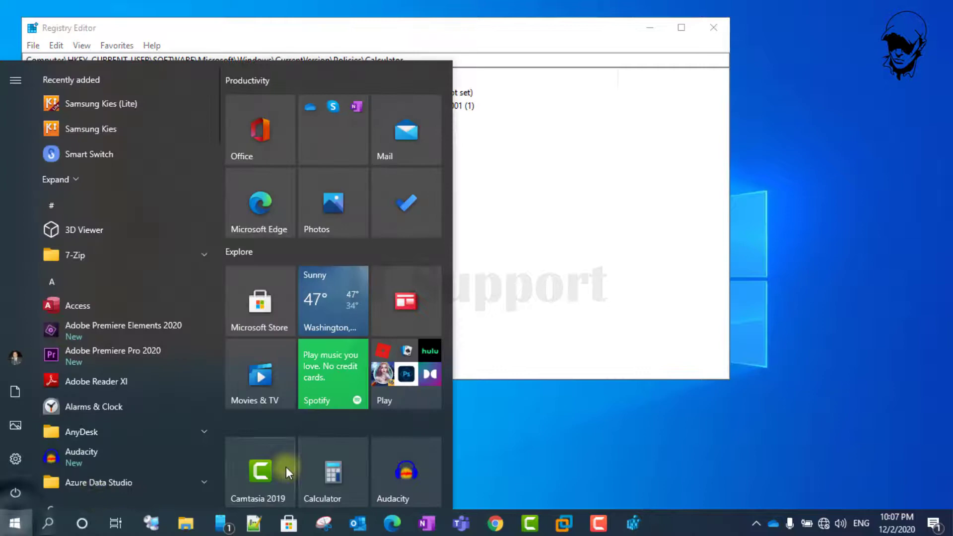
{"action": "left_click", "coordinate": [317, 470]}
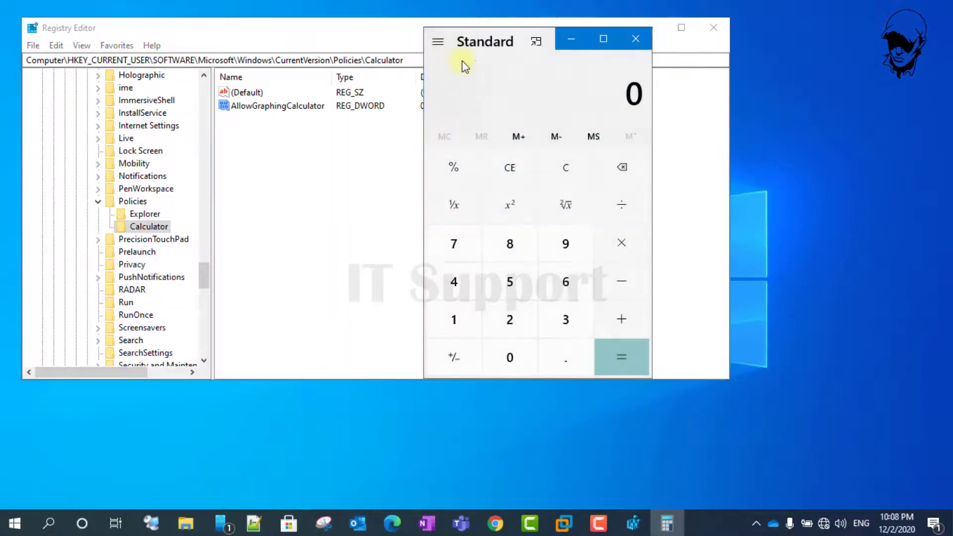
{"action": "left_click", "coordinate": [438, 67]}
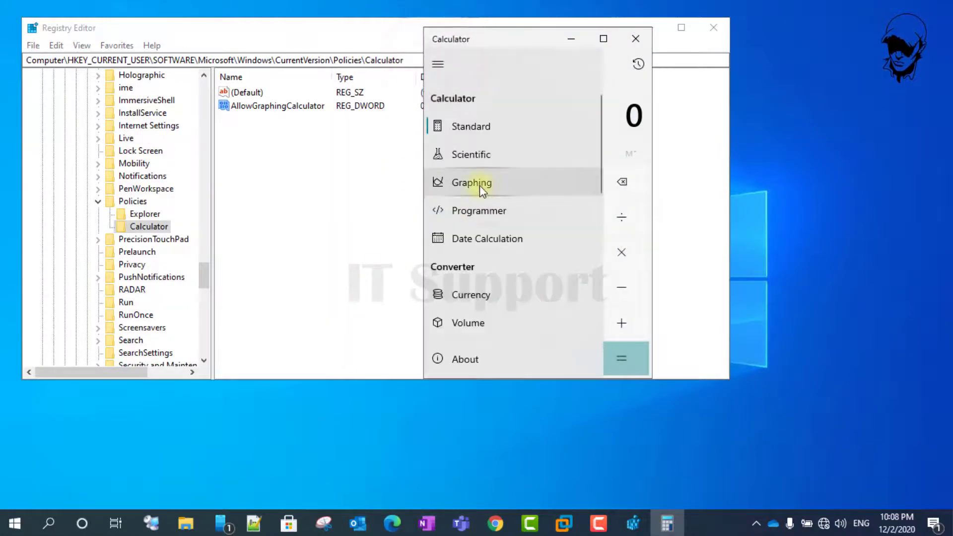
{"action": "left_click", "coordinate": [490, 183]}
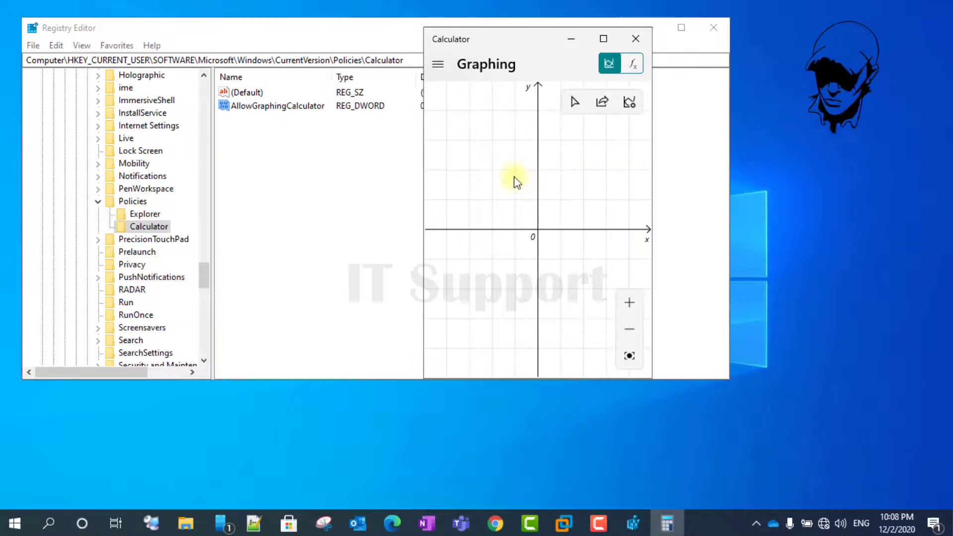
{"action": "left_click", "coordinate": [635, 38]}
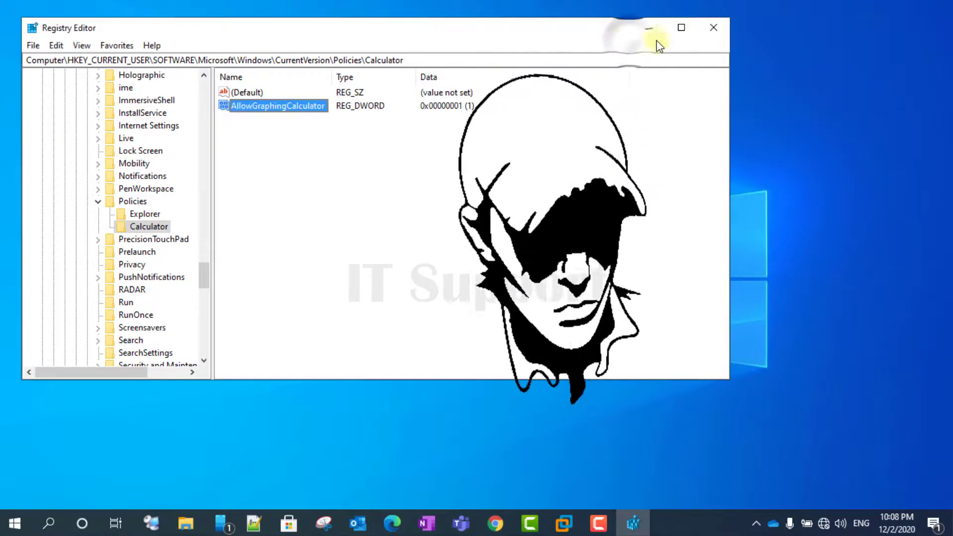